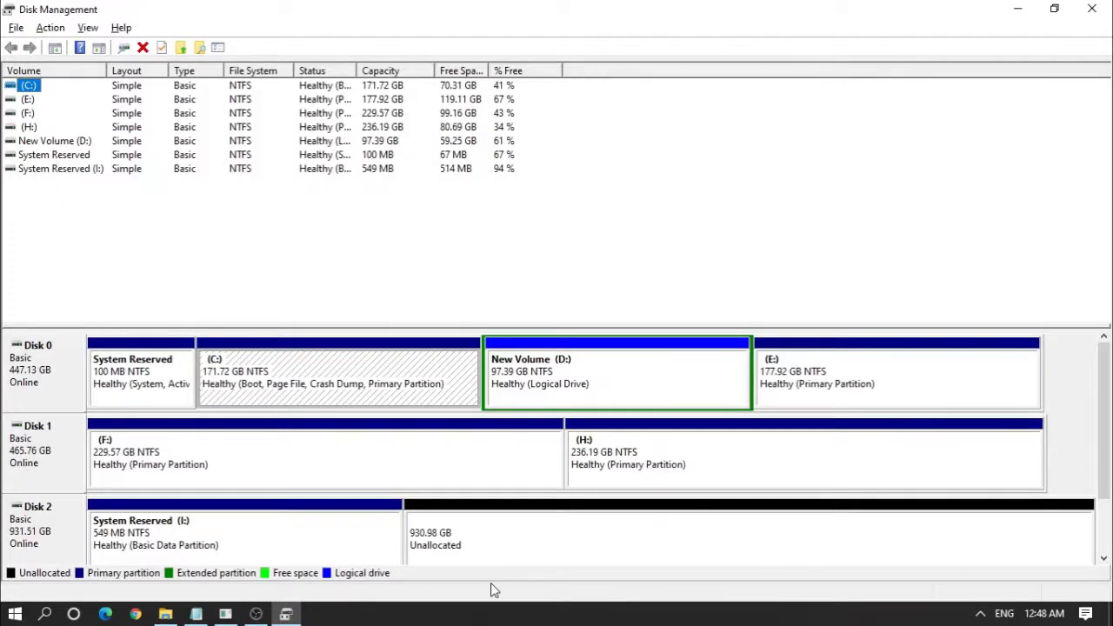
Select the 930.98 GB unallocated space on Disk 2, then open the Windows app list.
{"action": "left_click", "coordinate": [658, 547]}
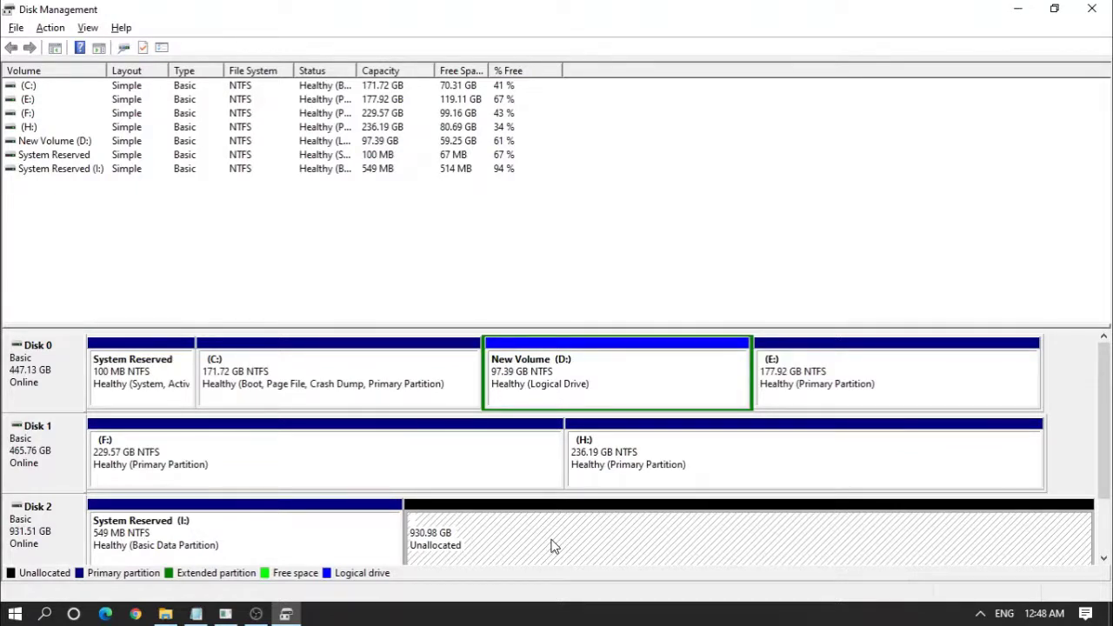
{"action": "left_click", "coordinate": [14, 613]}
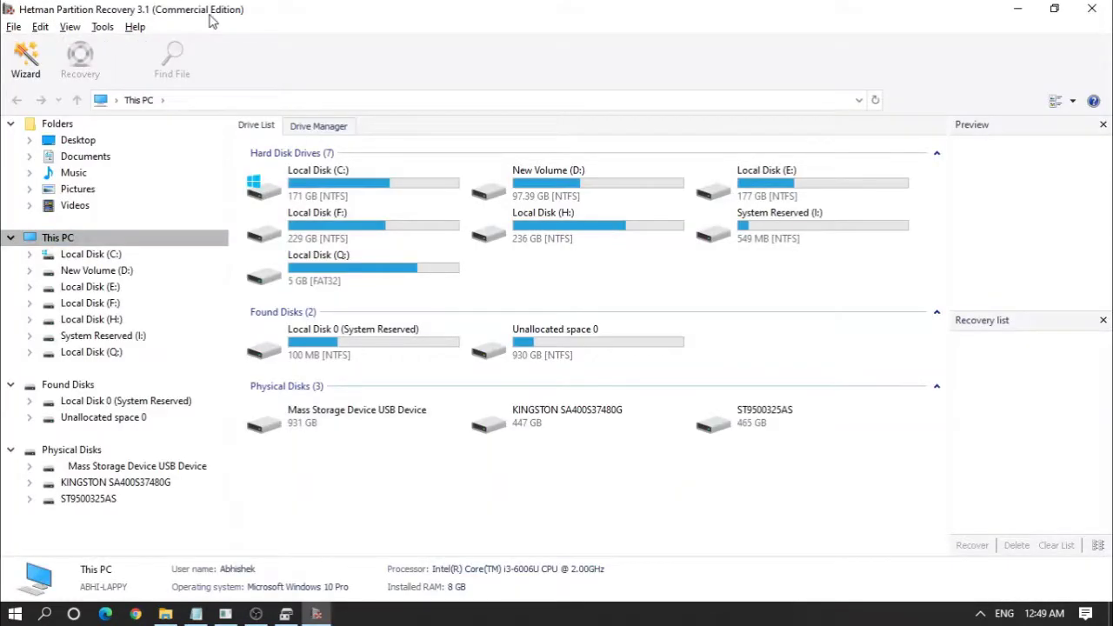
Select the 931 GB Mass Storage Device USB Device under Physical Disks.
{"action": "left_click", "coordinate": [296, 429]}
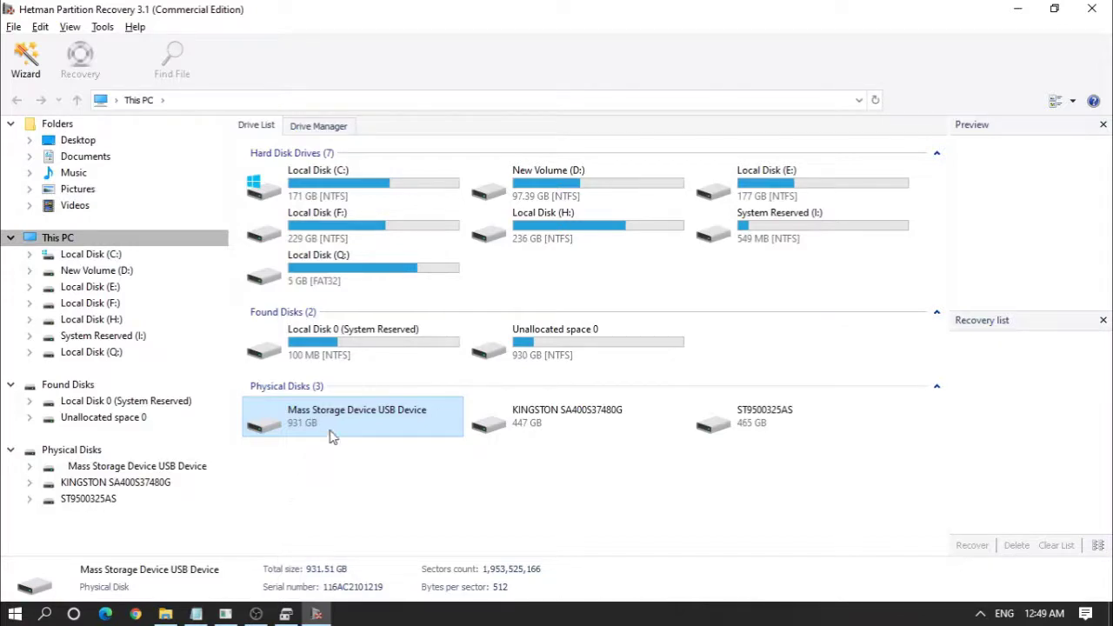
Run a fast scan of the 931 GB USB device through the recovery wizard.
{"action": "double_click", "coordinate": [332, 434]}
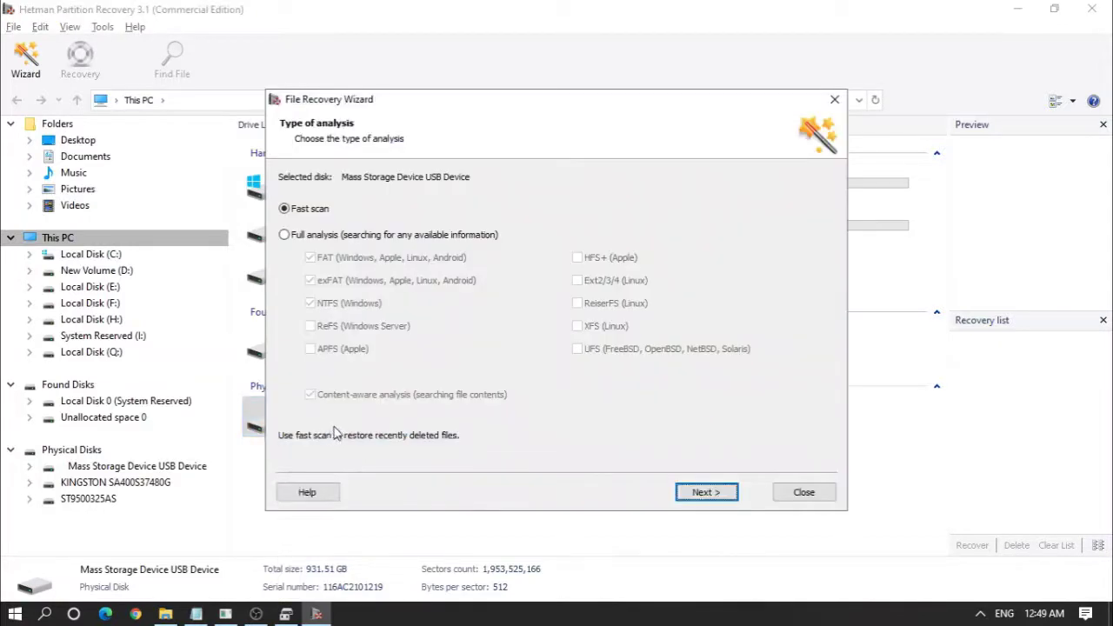
{"action": "left_click", "coordinate": [706, 493]}
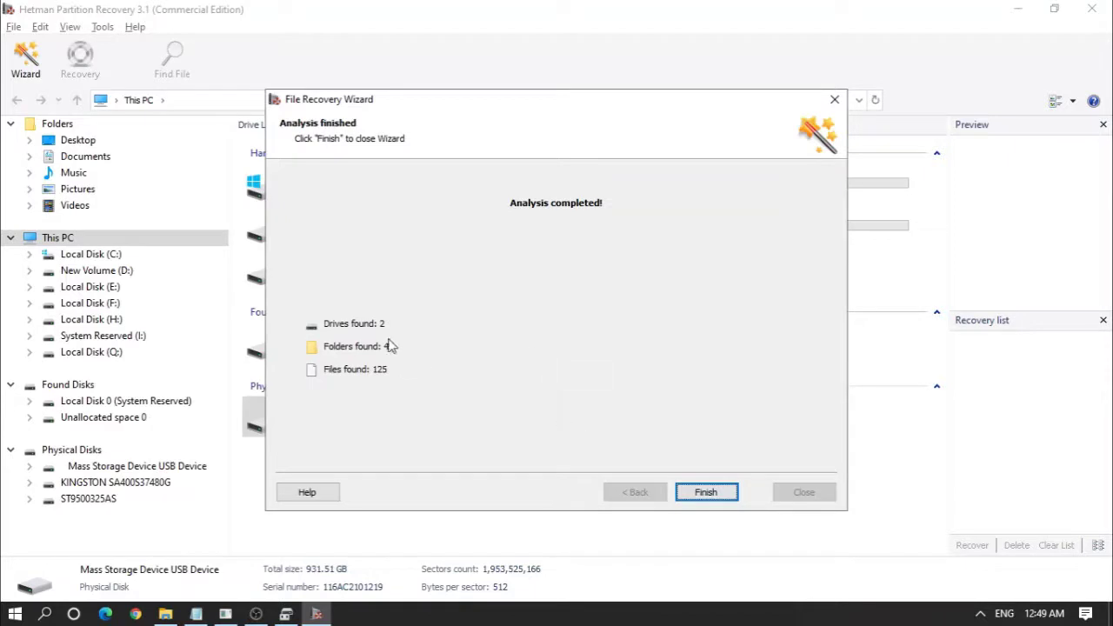
{"action": "left_click", "coordinate": [708, 495]}
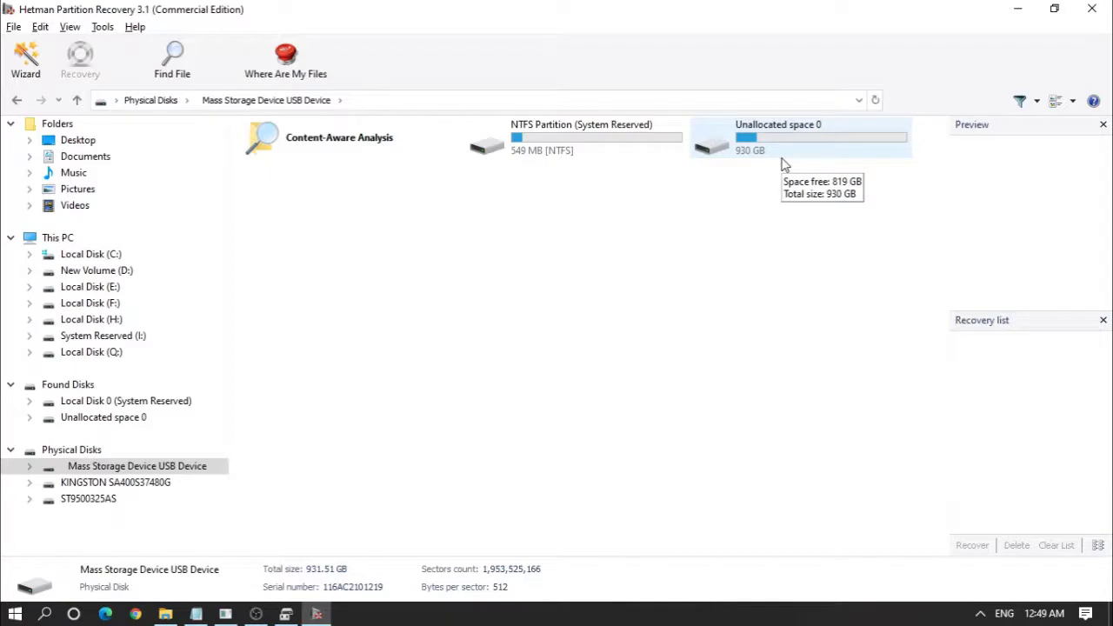
Inspect the NTFS System Reserved partition and Unallocated space 0, finding no files.
{"action": "right_click", "coordinate": [745, 150]}
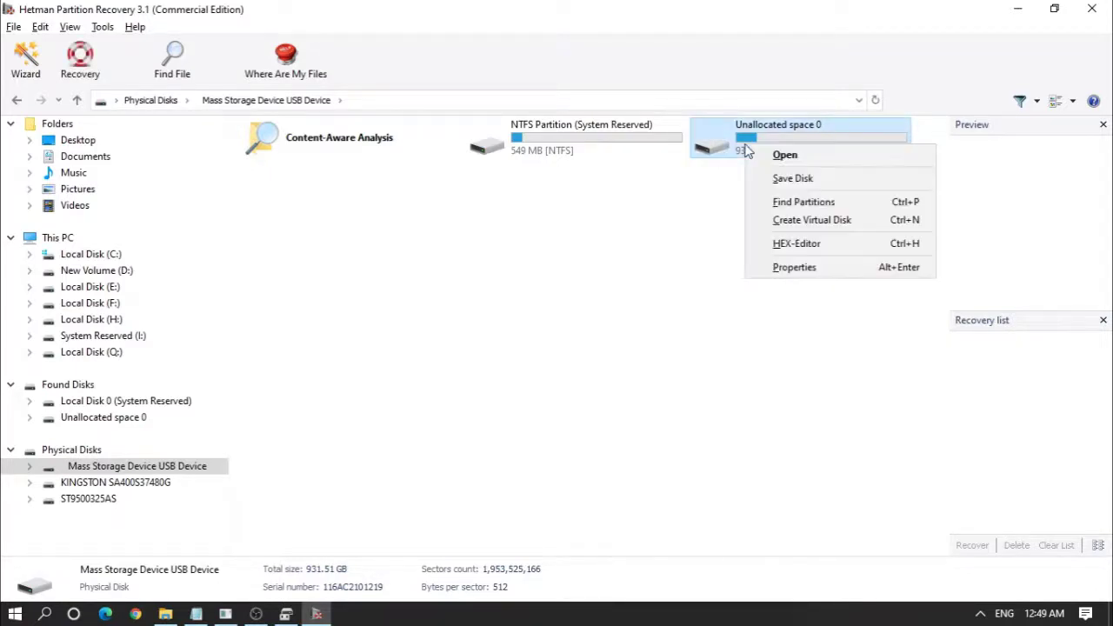
{"action": "left_click", "coordinate": [645, 148]}
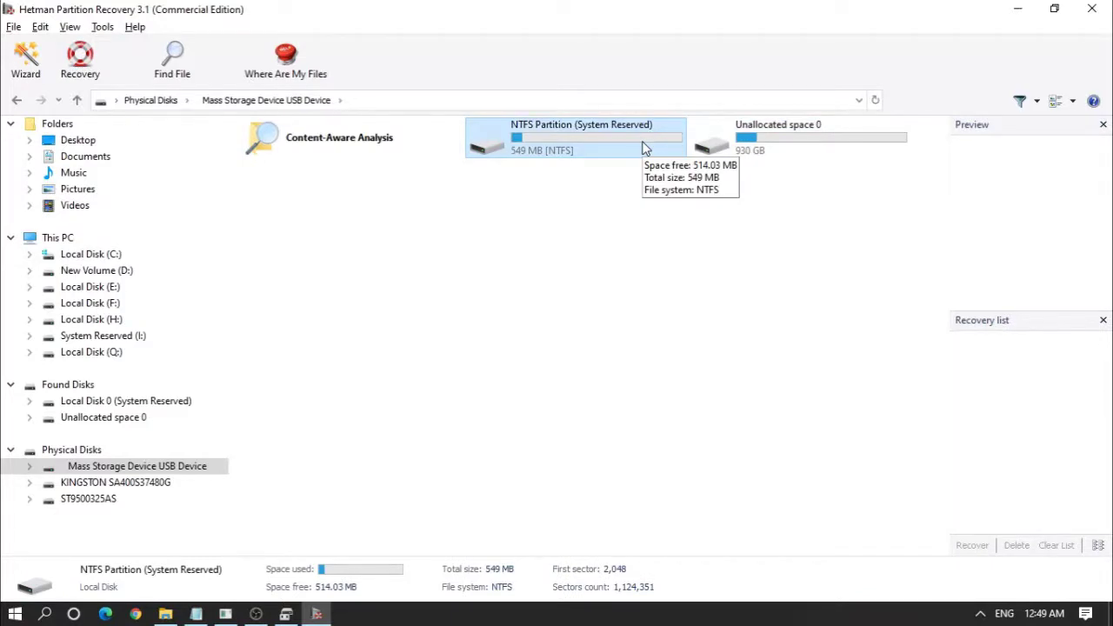
{"action": "left_click", "coordinate": [748, 147]}
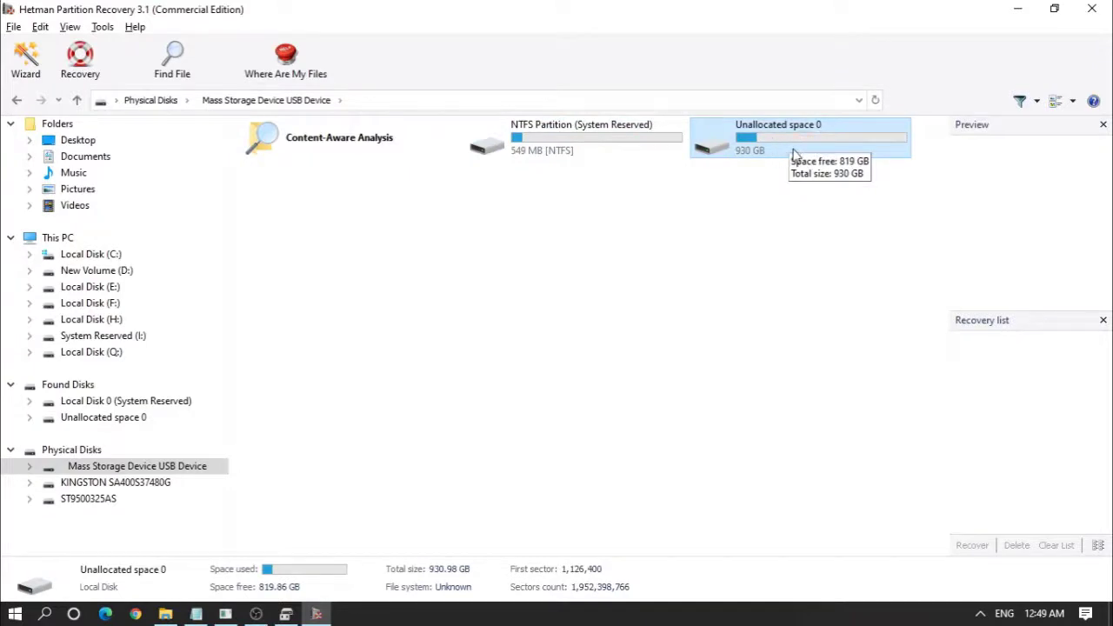
{"action": "right_click", "coordinate": [793, 146]}
{"action": "left_click", "coordinate": [752, 148]}
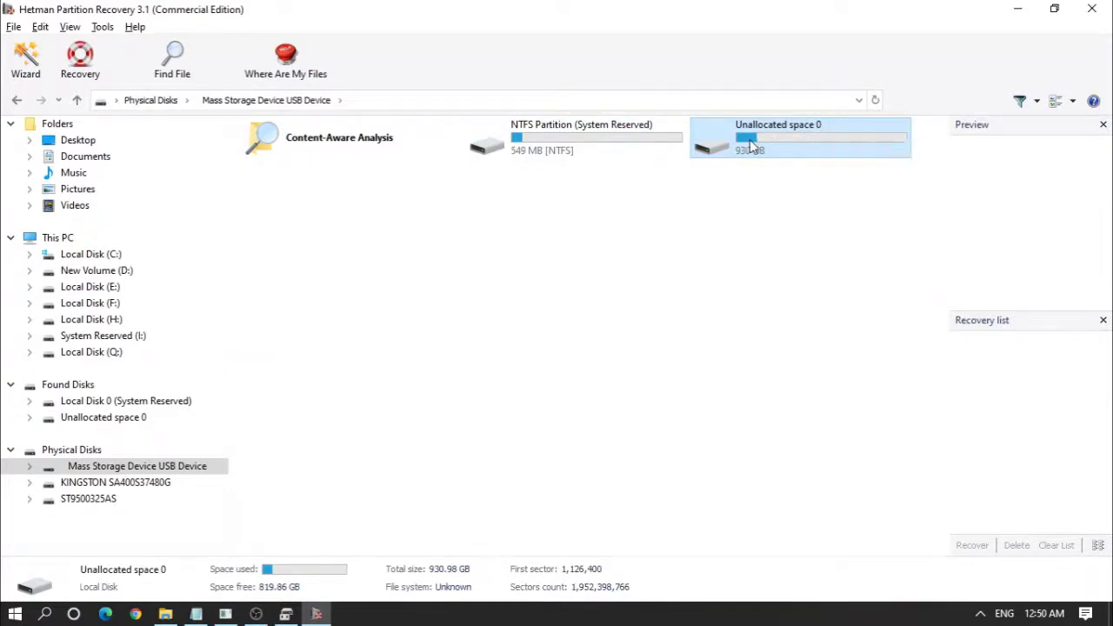
{"action": "double_click", "coordinate": [753, 148]}
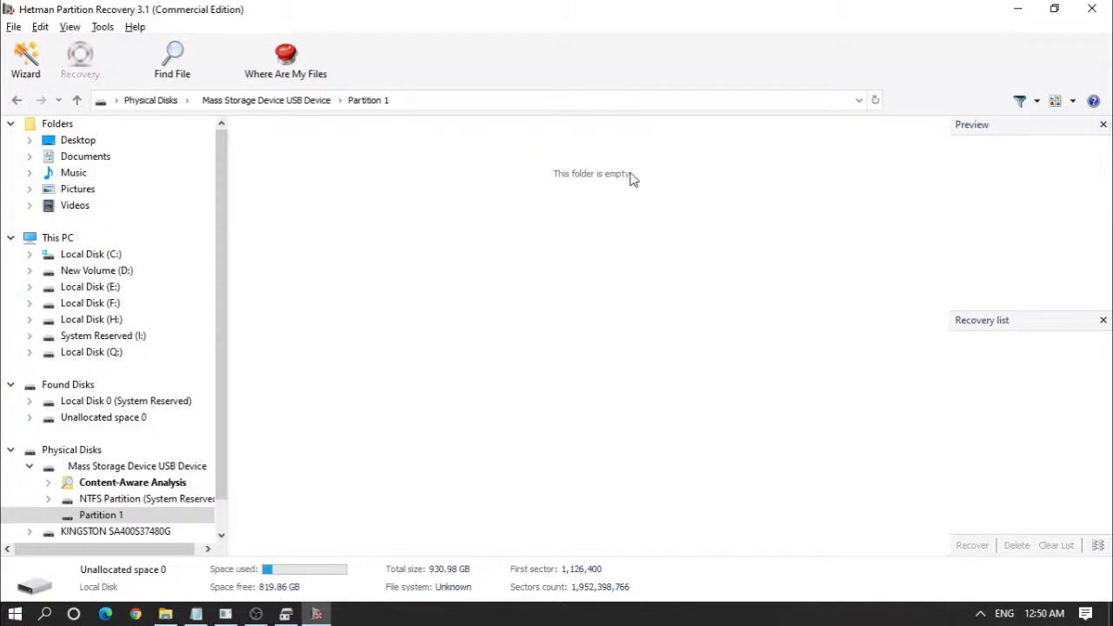
{"action": "left_click", "coordinate": [16, 100]}
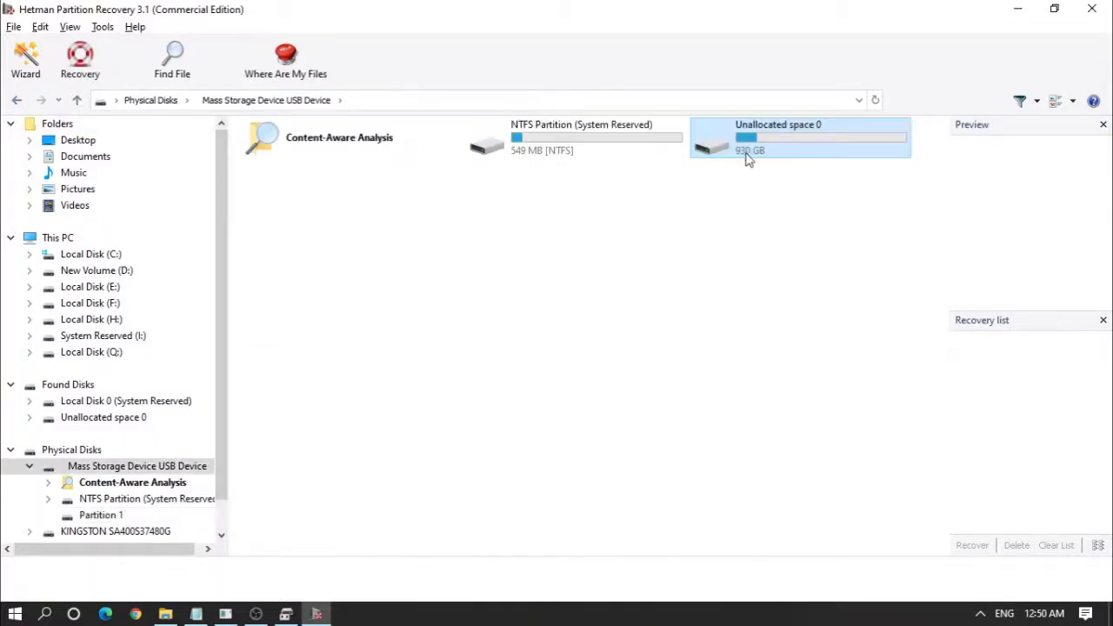
{"action": "right_click", "coordinate": [746, 150]}
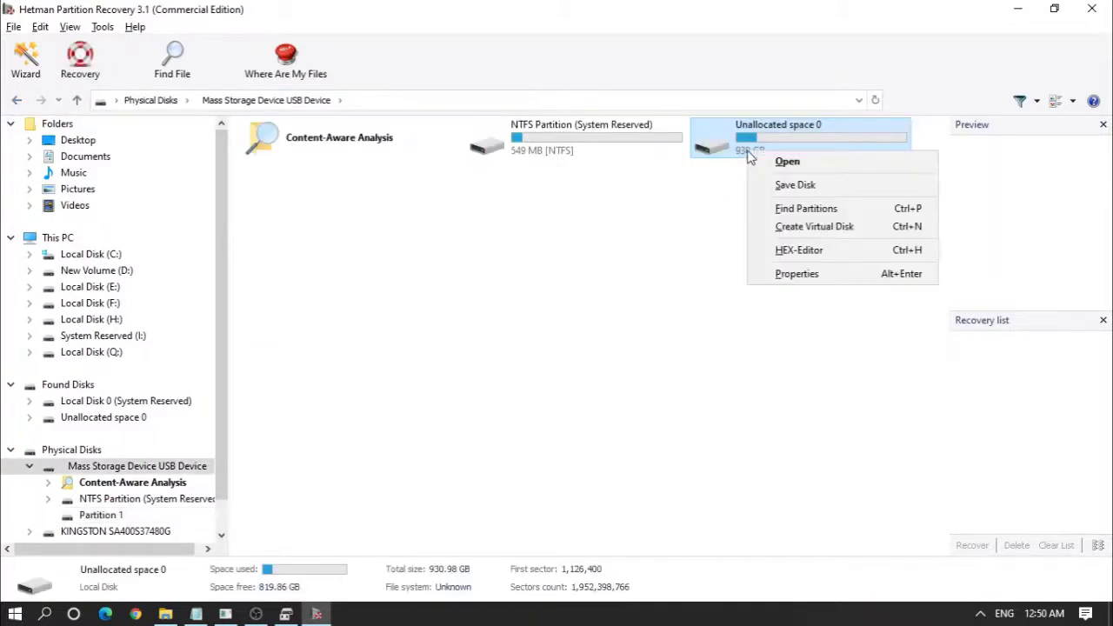
Search for lost partitions, stop once Drive 1 (341 GB) and Drive 2 (345 GB) appear, and list Found Disks.
{"action": "left_click", "coordinate": [781, 217]}
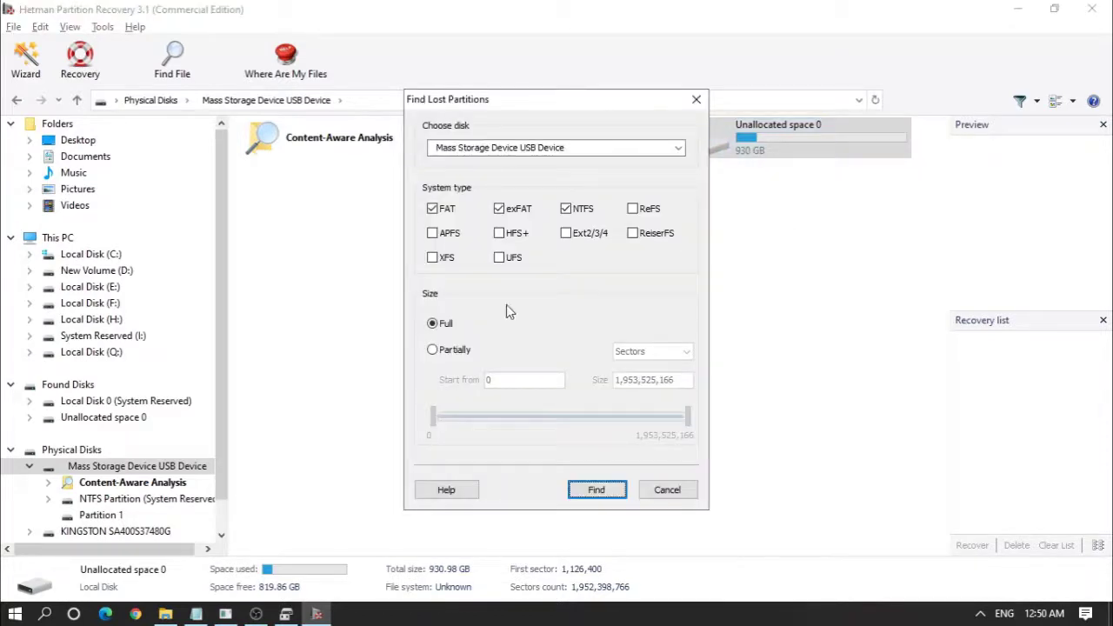
{"action": "left_click", "coordinate": [583, 492]}
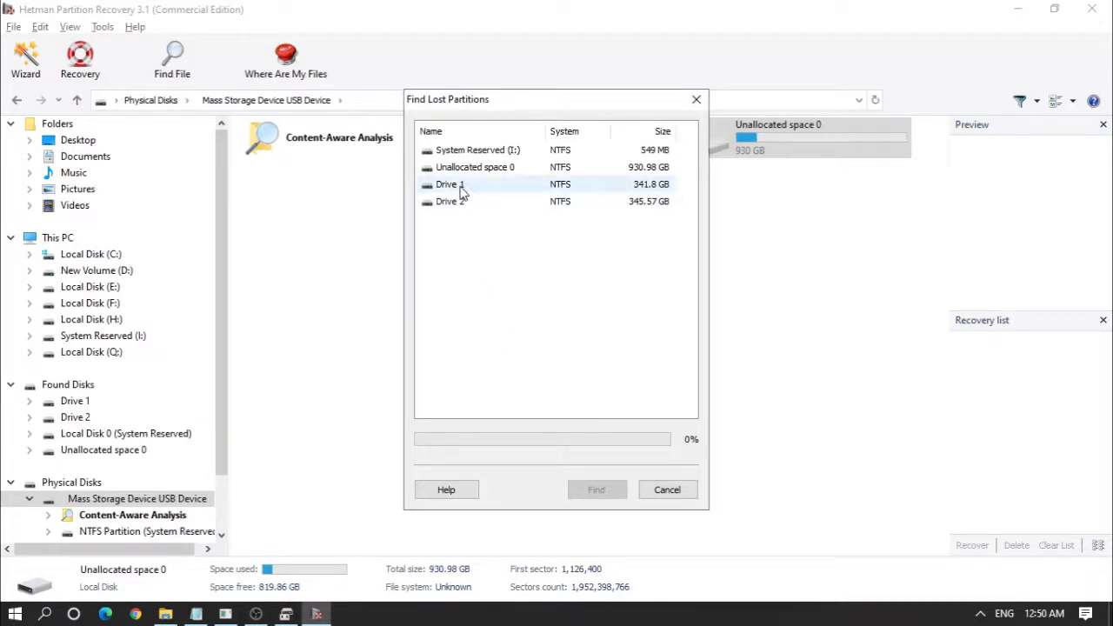
{"action": "double_click", "coordinate": [461, 191]}
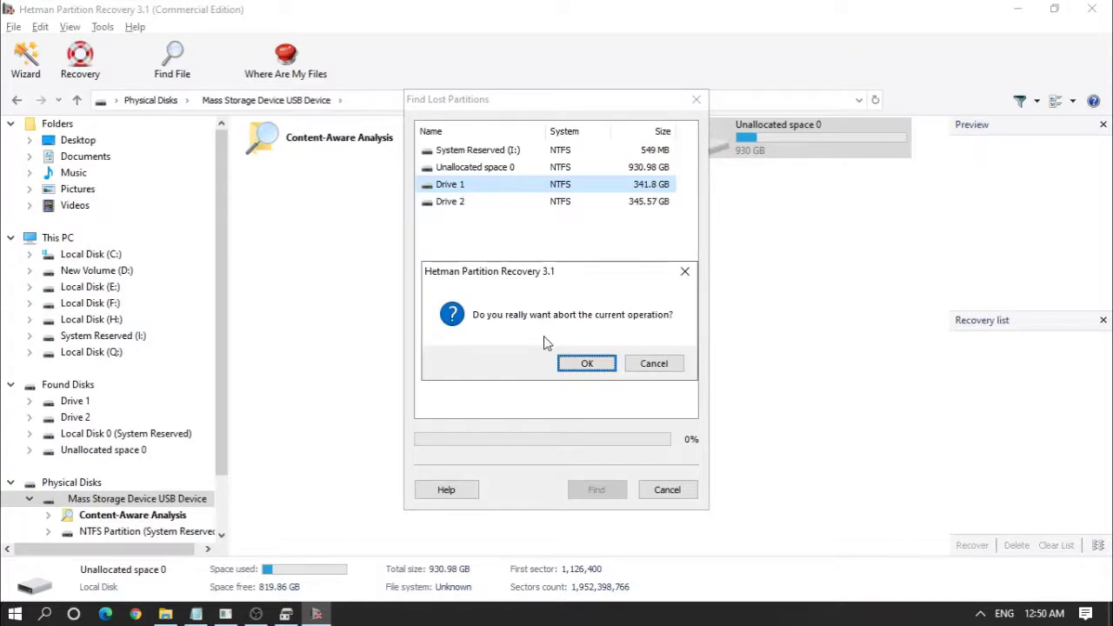
{"action": "left_click", "coordinate": [587, 365]}
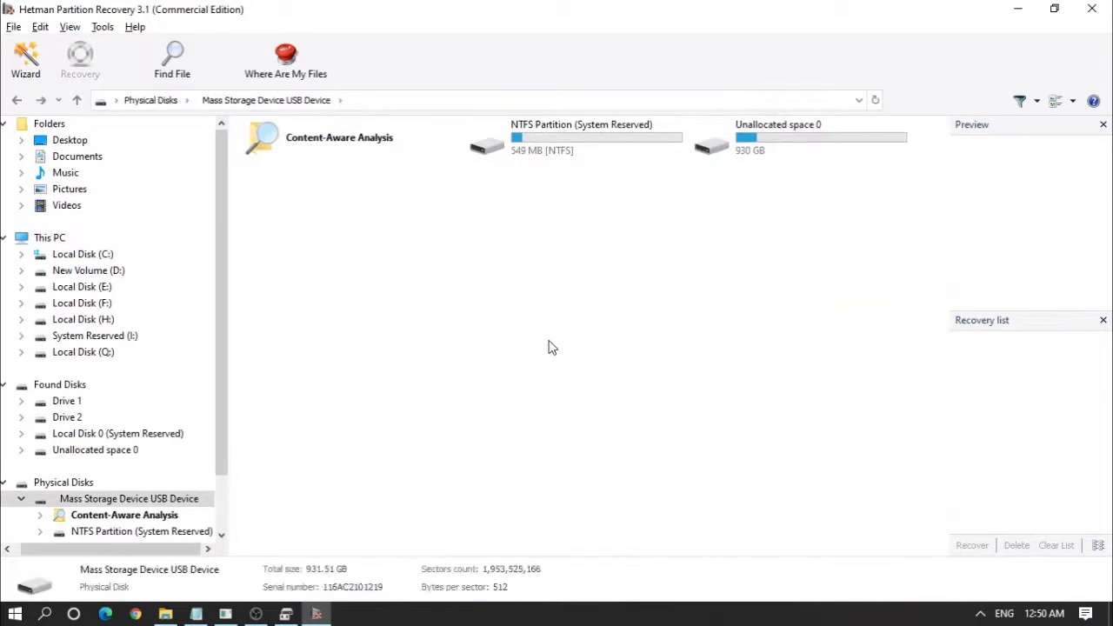
{"action": "double_click", "coordinate": [762, 150]}
{"action": "key", "text": "BackSpace"}
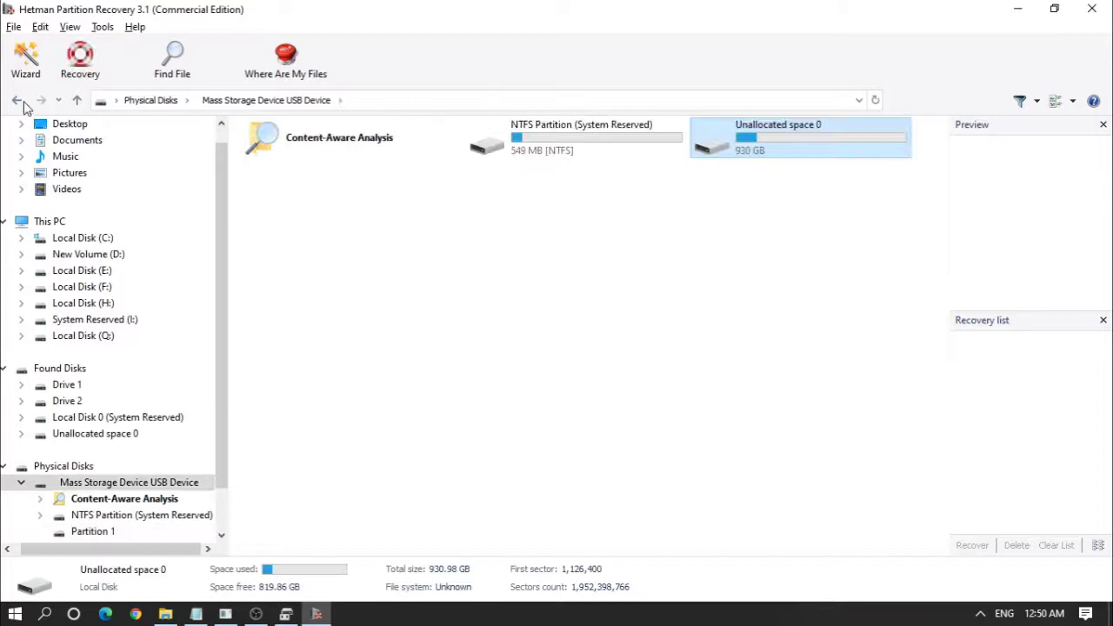
{"action": "left_click", "coordinate": [61, 369]}
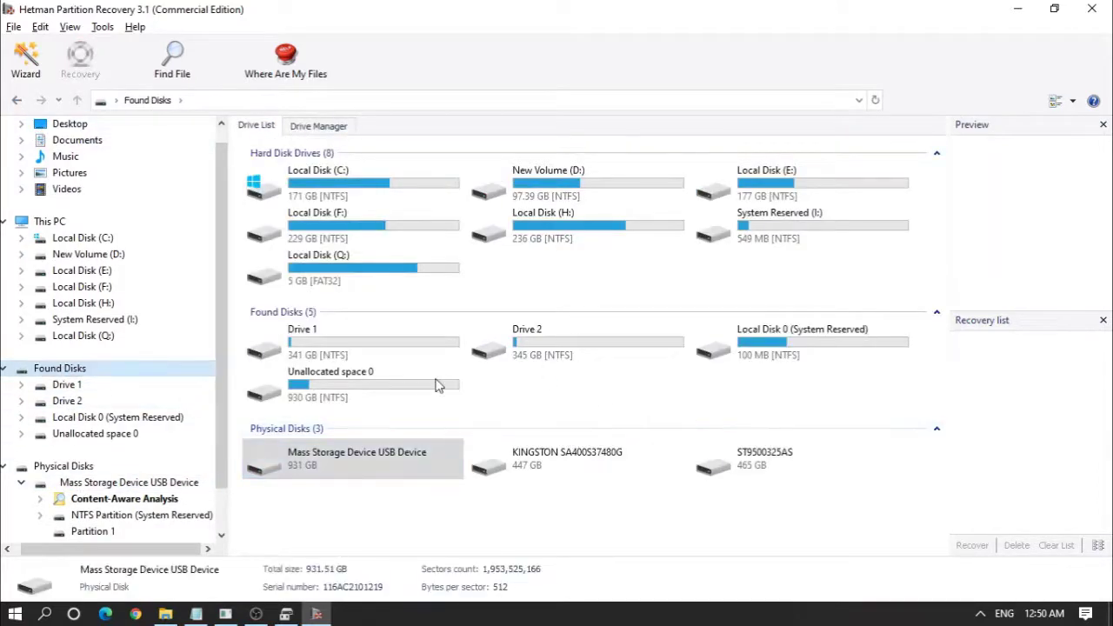
Fast-scan the found Drive 1 partition, finding 139 folders and 1,422 files.
{"action": "left_click", "coordinate": [367, 342]}
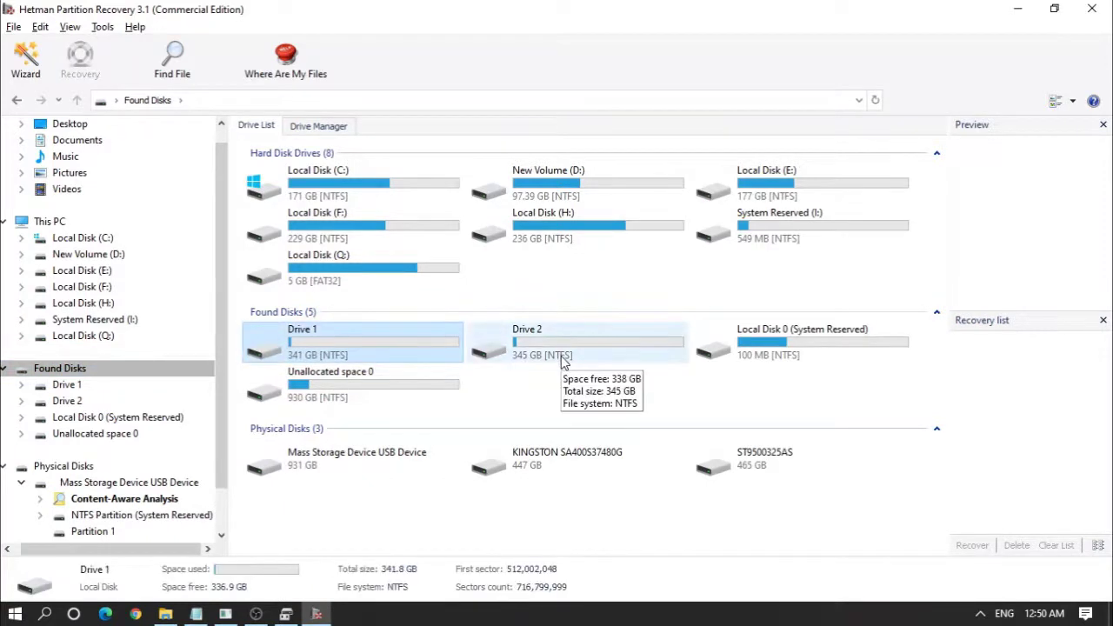
{"action": "right_click", "coordinate": [408, 346]}
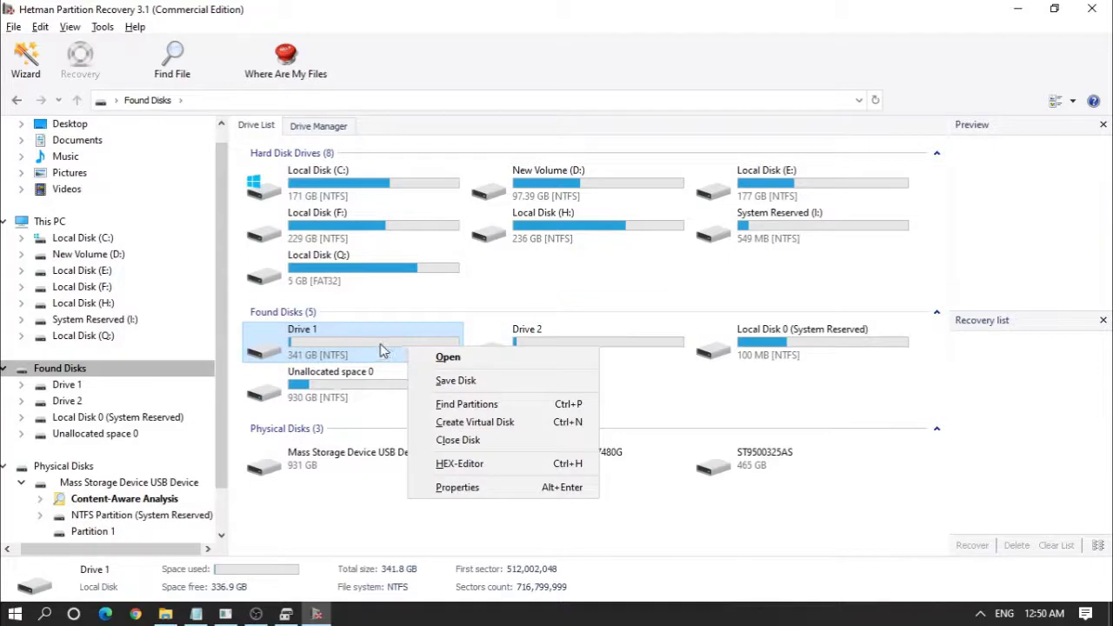
{"action": "key", "text": "Return"}
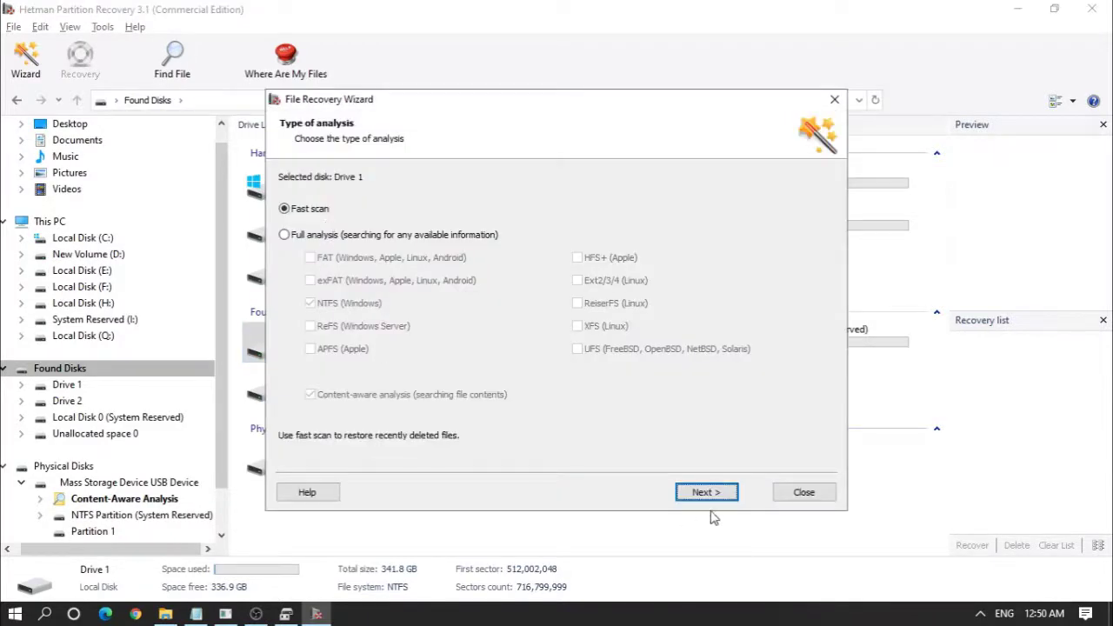
{"action": "left_click", "coordinate": [706, 493]}
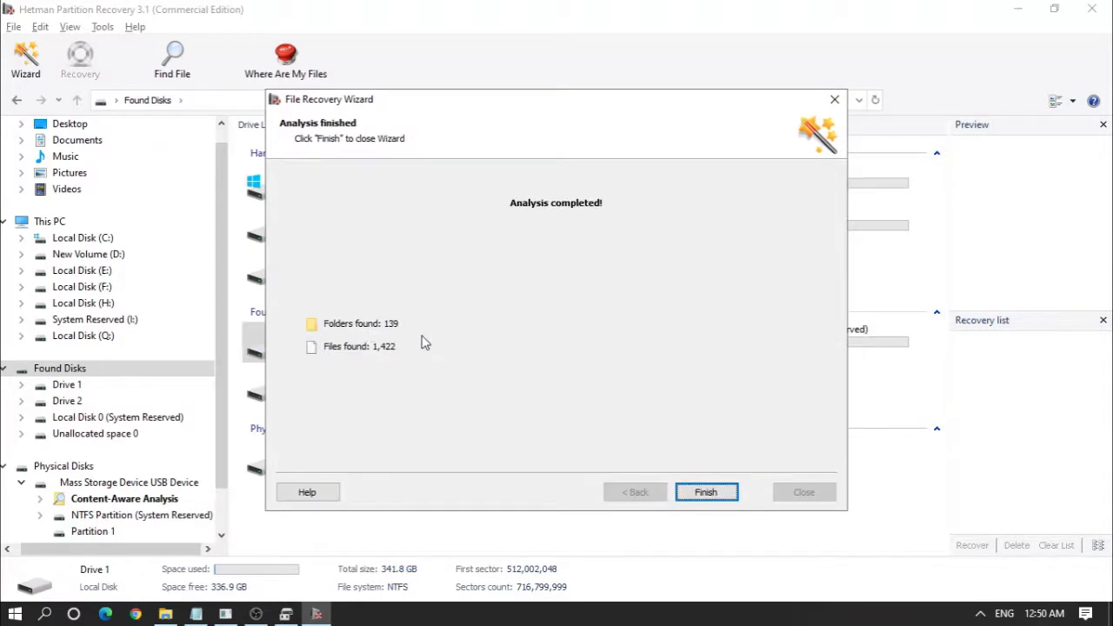
{"action": "left_click", "coordinate": [711, 496]}
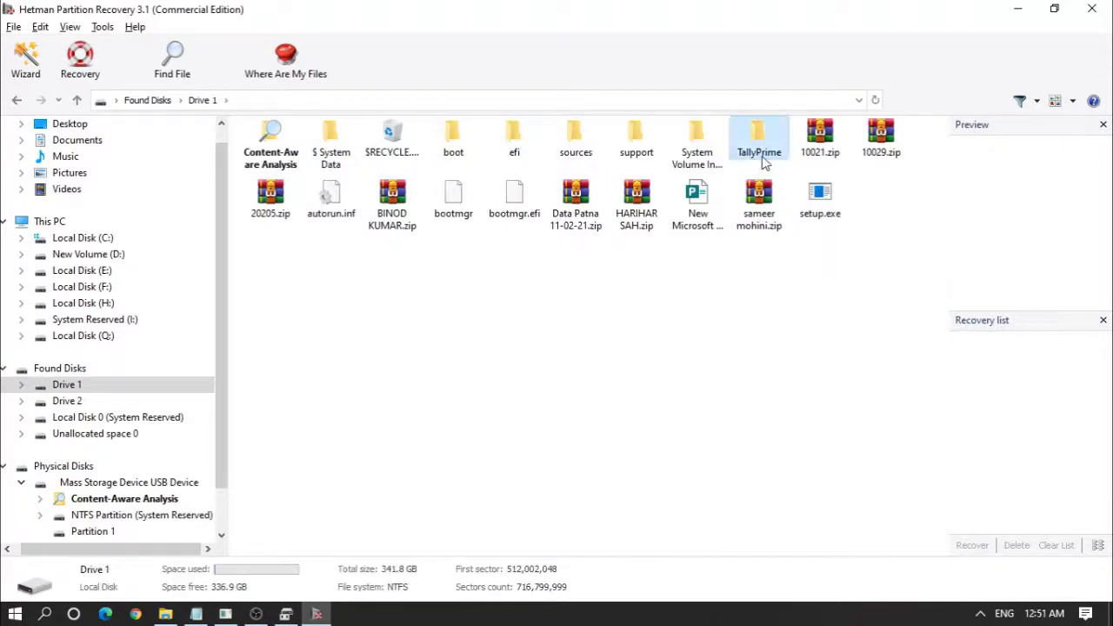
Open the TallyPrime folder on Drive 1 and select its Data folder.
{"action": "left_click", "coordinate": [762, 156]}
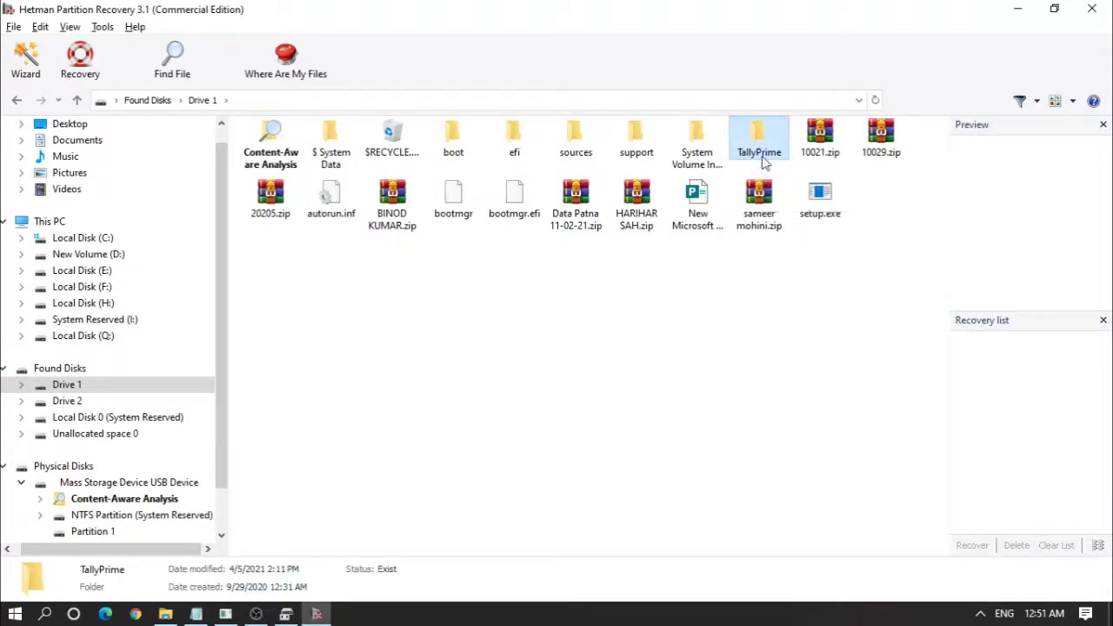
{"action": "double_click", "coordinate": [762, 161]}
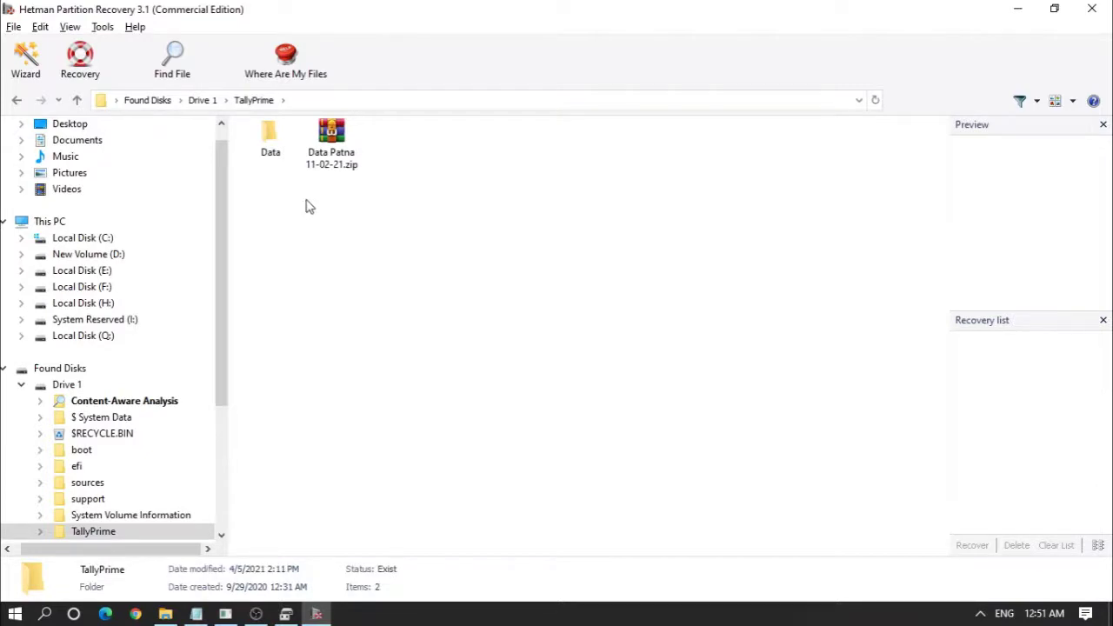
{"action": "left_click", "coordinate": [275, 155]}
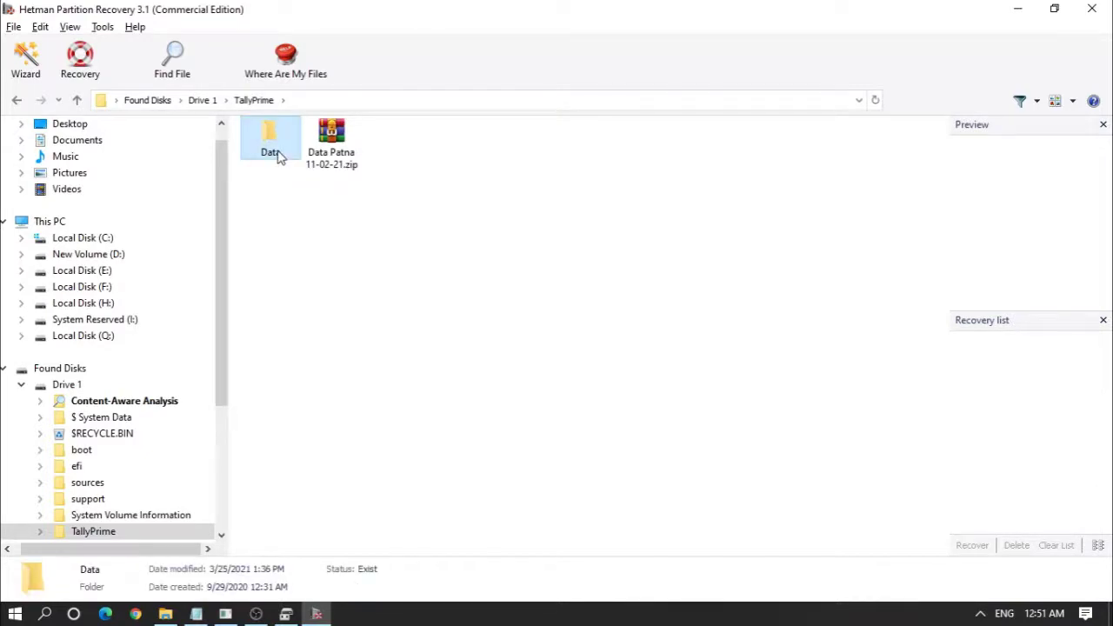
{"action": "right_click", "coordinate": [278, 157]}
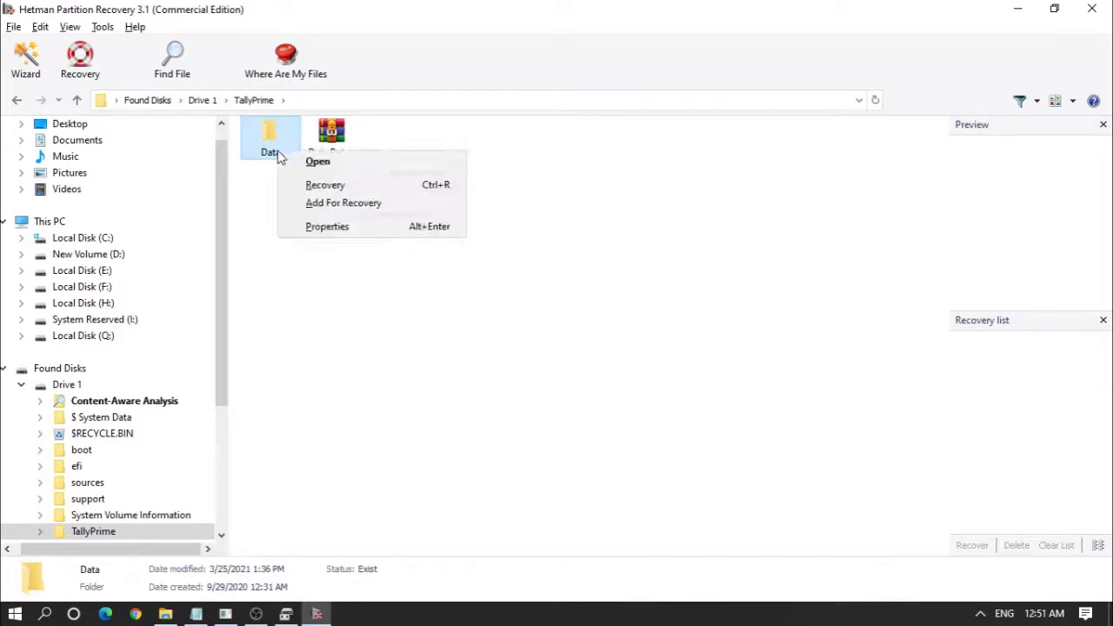
Save the Data folder to C:\Restored Files on the hard disk.
{"action": "left_click", "coordinate": [316, 188]}
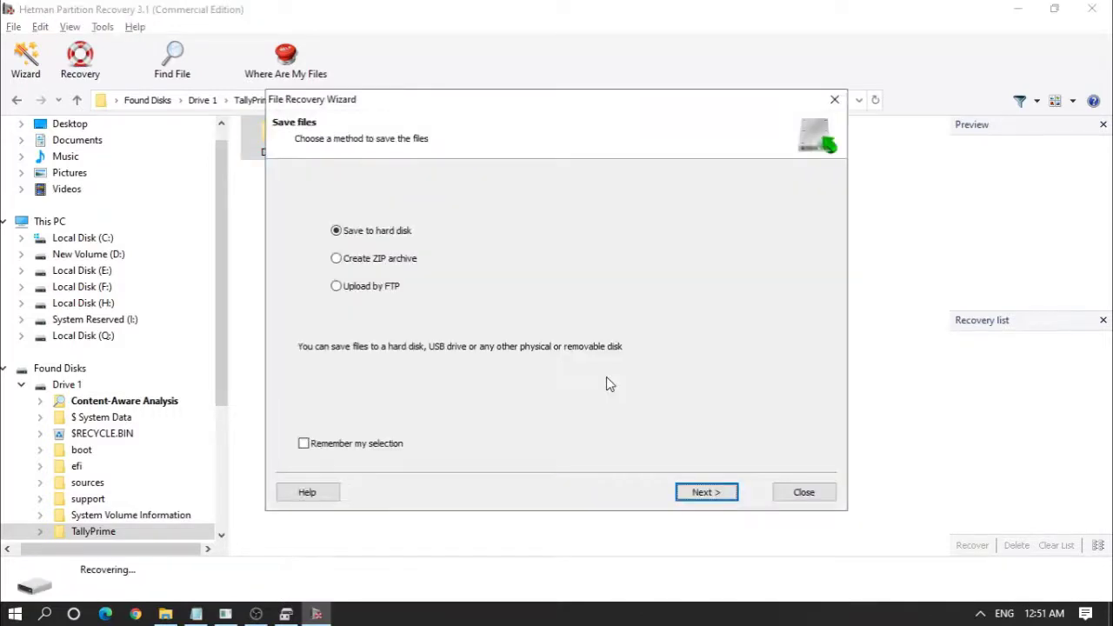
{"action": "left_click", "coordinate": [707, 492]}
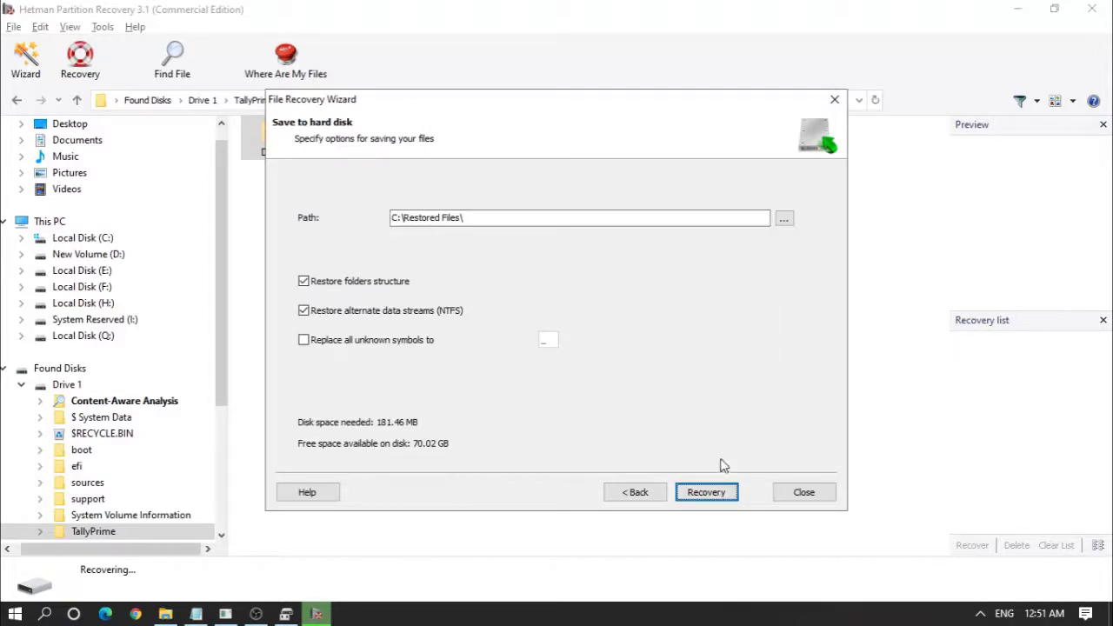
{"action": "left_click", "coordinate": [706, 492]}
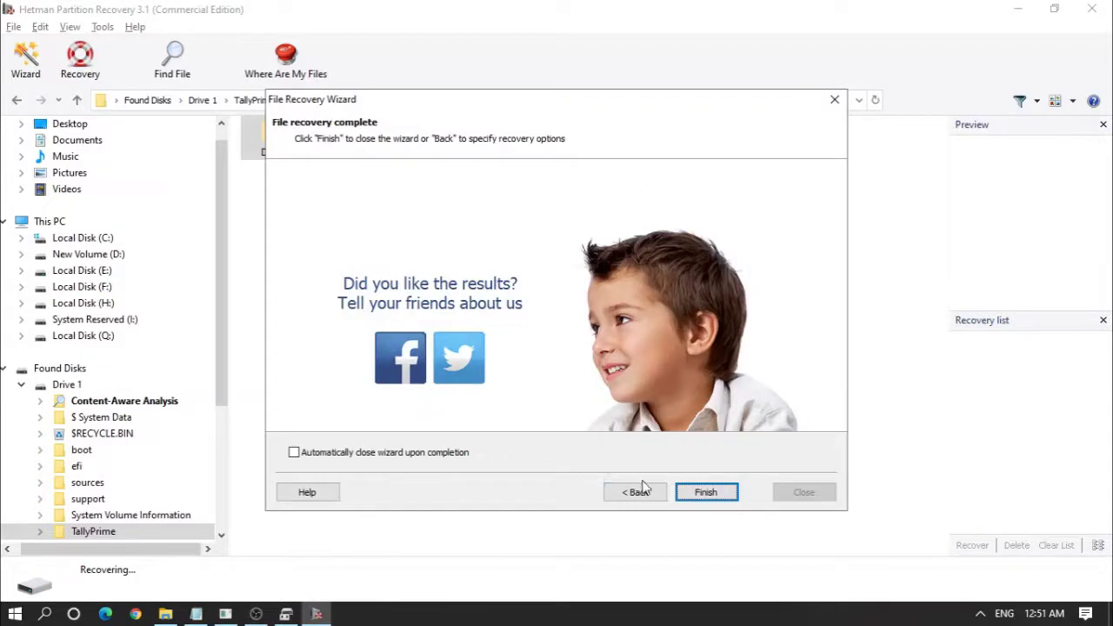
{"action": "left_click", "coordinate": [705, 493]}
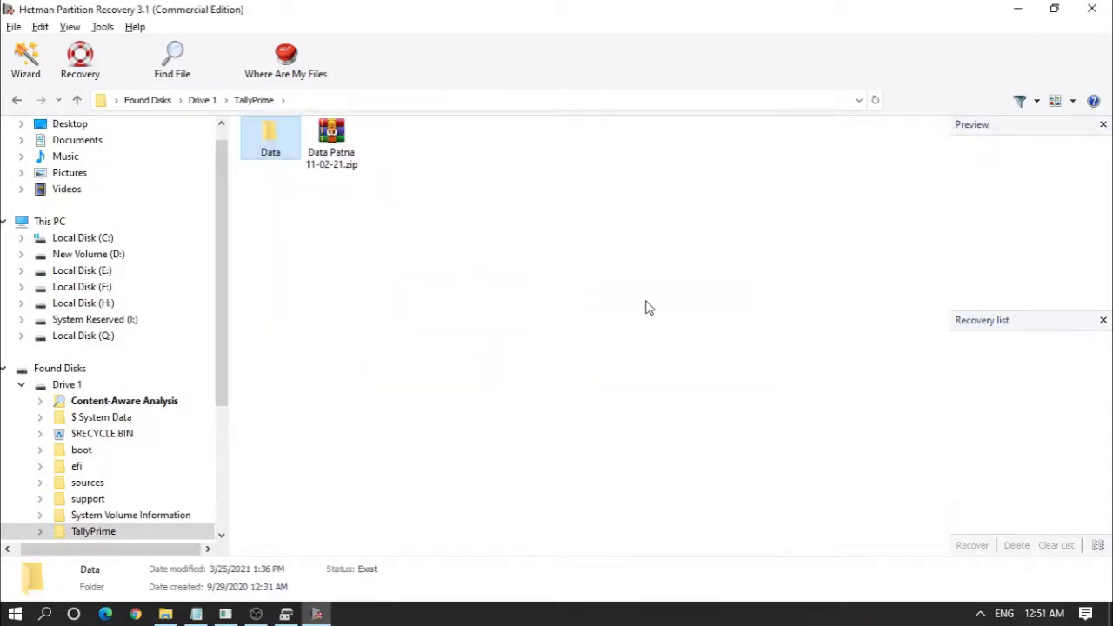
Browse to C:\Restored Files\Data in File Explorer and scroll through its 50 recovered items.
{"action": "left_click", "coordinate": [166, 614]}
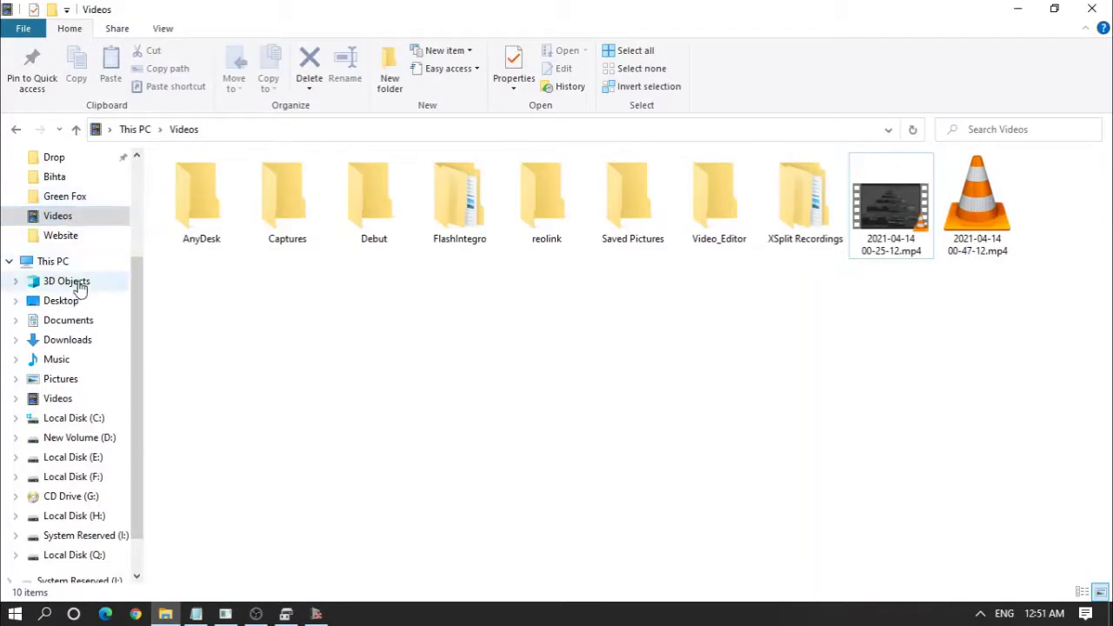
{"action": "left_click", "coordinate": [87, 417]}
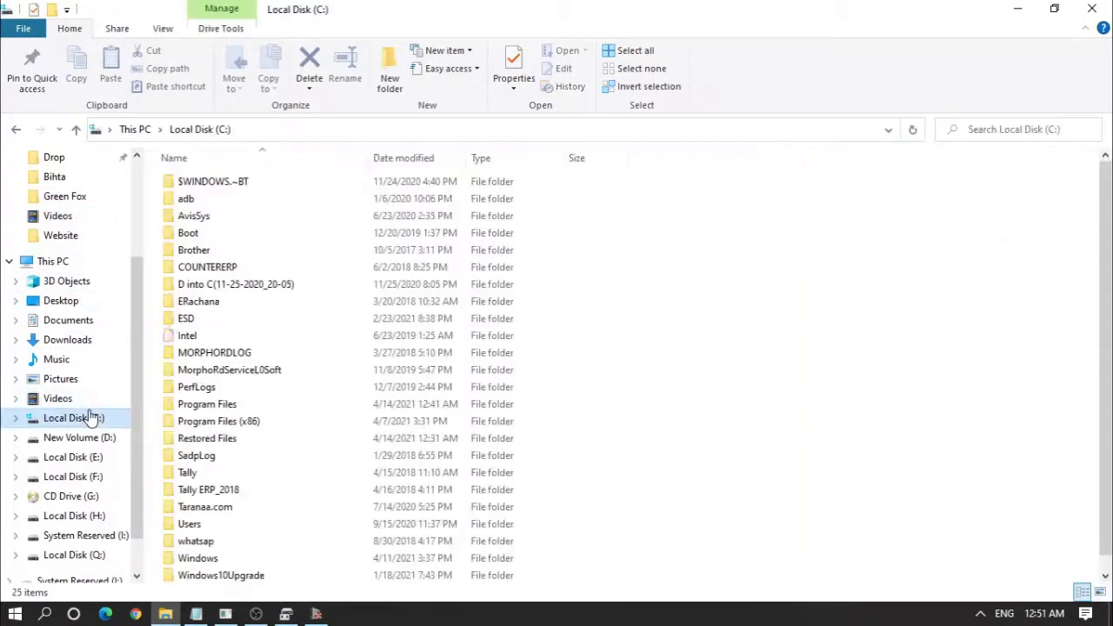
{"action": "scroll", "coordinate": [239, 390], "scroll_direction": "down", "scroll_amount": 1}
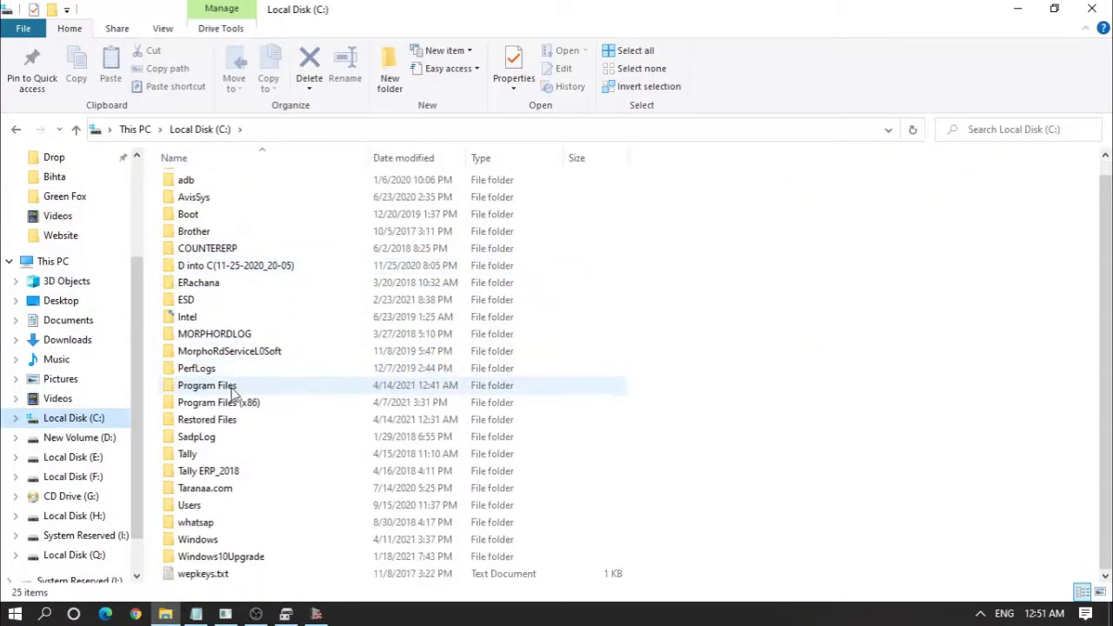
{"action": "double_click", "coordinate": [207, 420]}
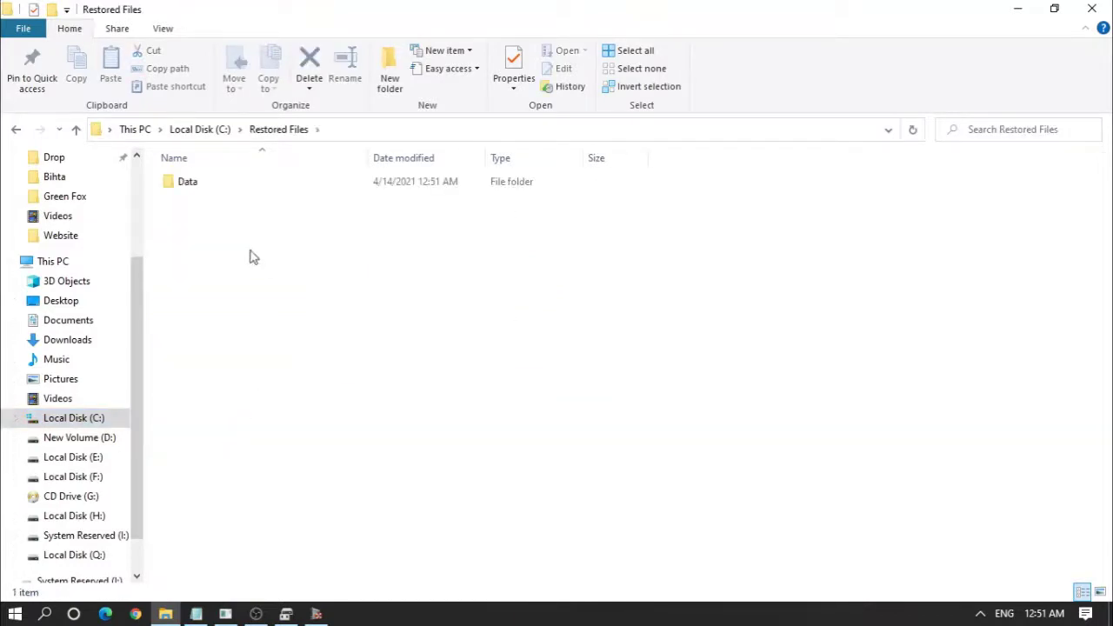
{"action": "left_click", "coordinate": [198, 189]}
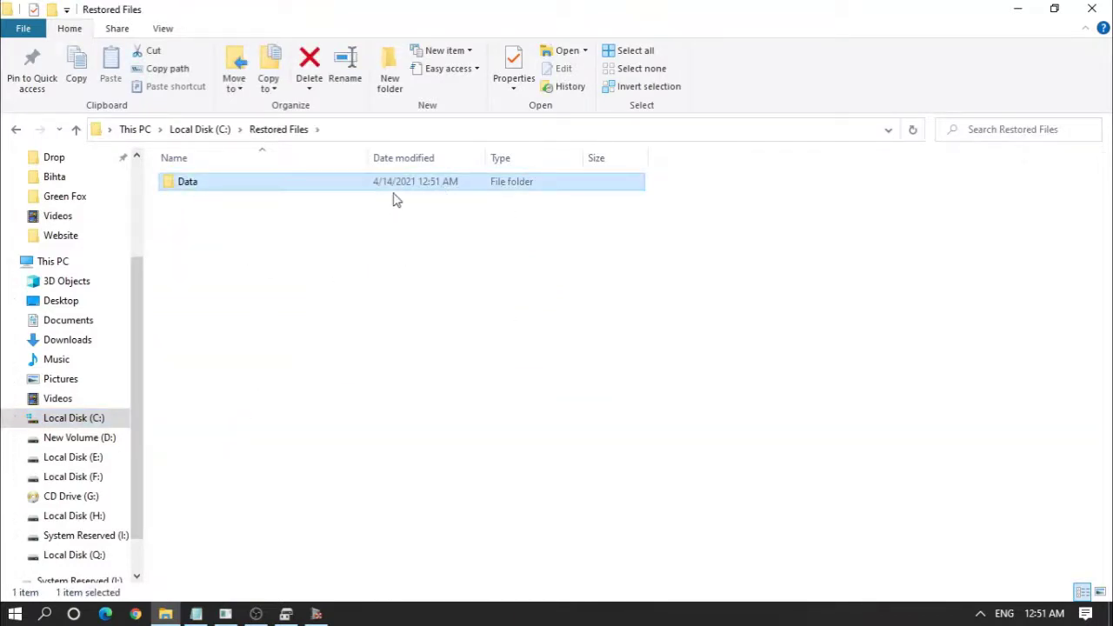
{"action": "double_click", "coordinate": [200, 188]}
{"action": "scroll", "coordinate": [423, 348], "scroll_direction": "down", "scroll_amount": 2}
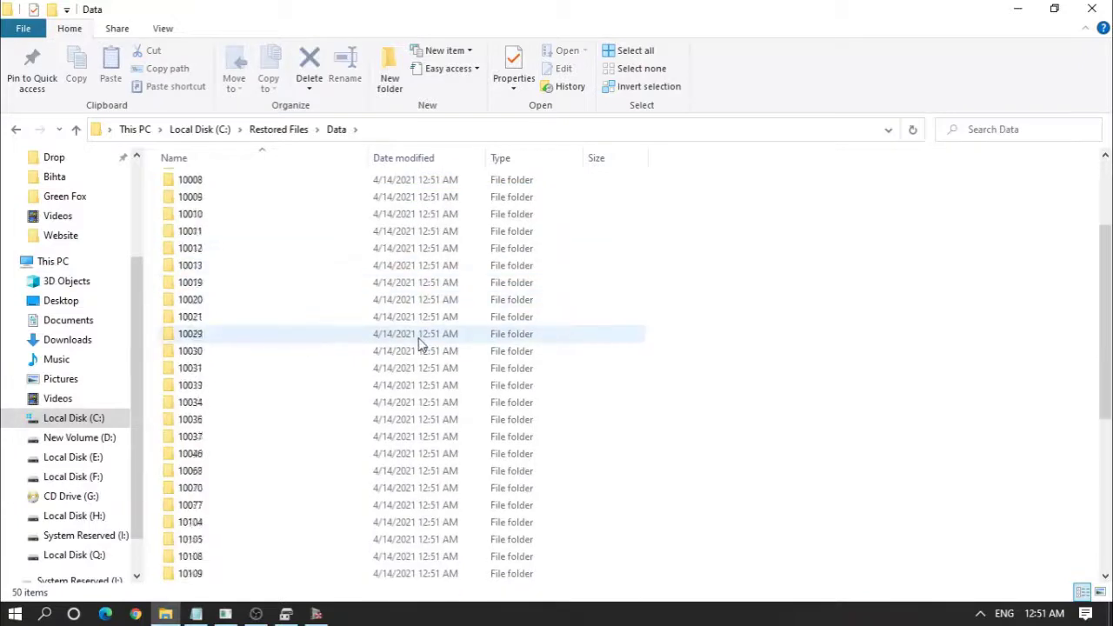
{"action": "scroll", "coordinate": [420, 349], "scroll_direction": "down", "scroll_amount": 7}
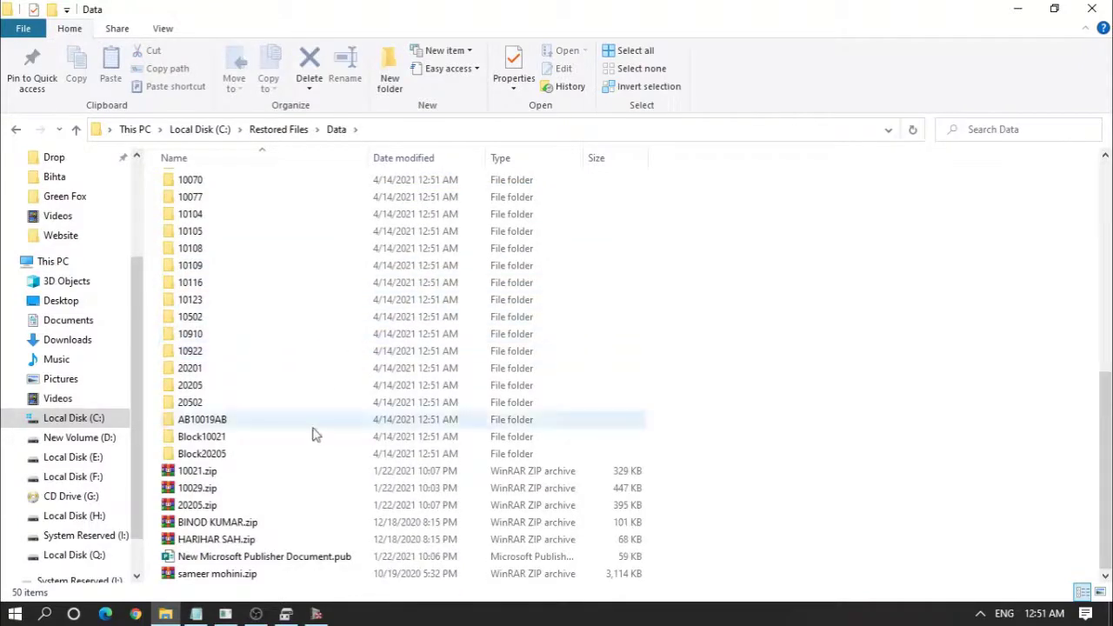
Return to Hetman Partition Recovery and go back from TallyPrime to Drive 1's root.
{"action": "left_click", "coordinate": [287, 614]}
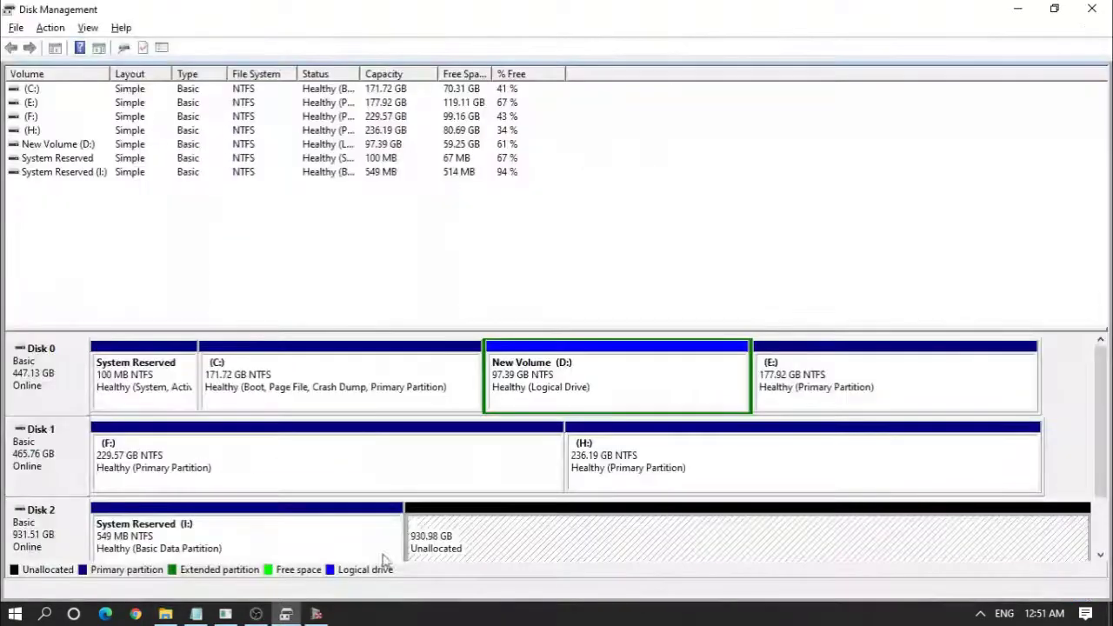
{"action": "left_click", "coordinate": [316, 613]}
{"action": "left_click", "coordinate": [17, 100]}
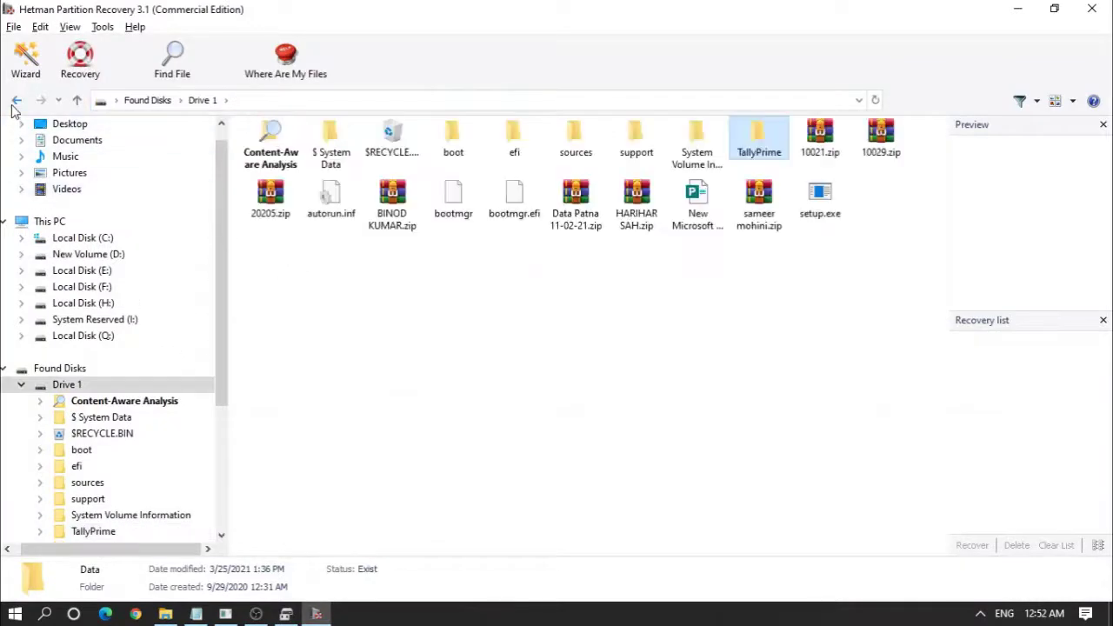